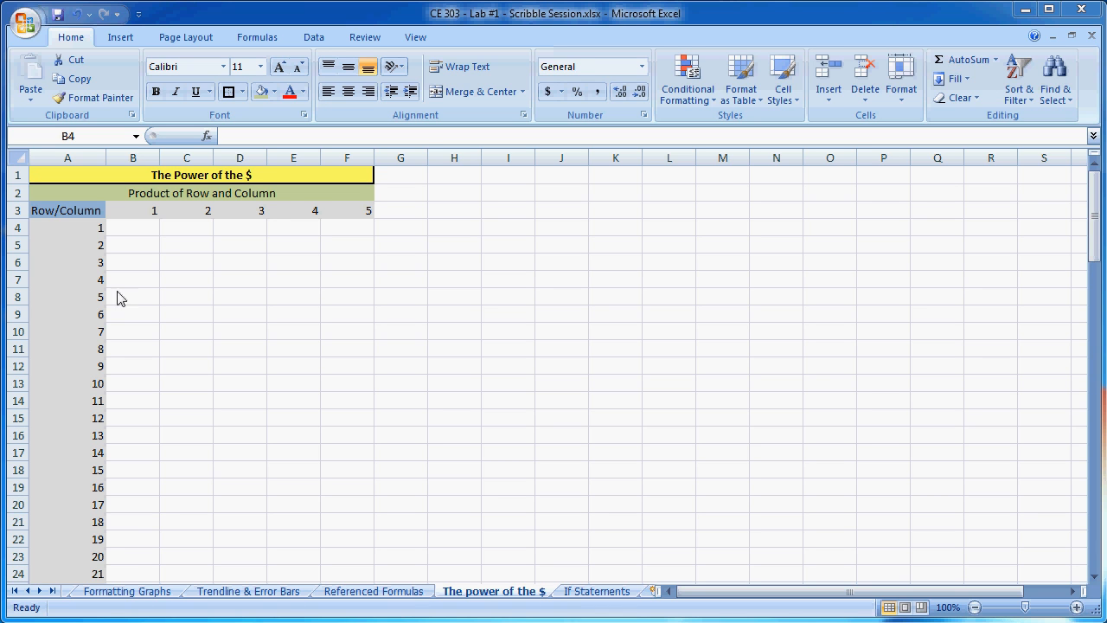
- Enter the formula =B3*A4 in cell B4 to multiply the column header by the row header
click(135, 229)
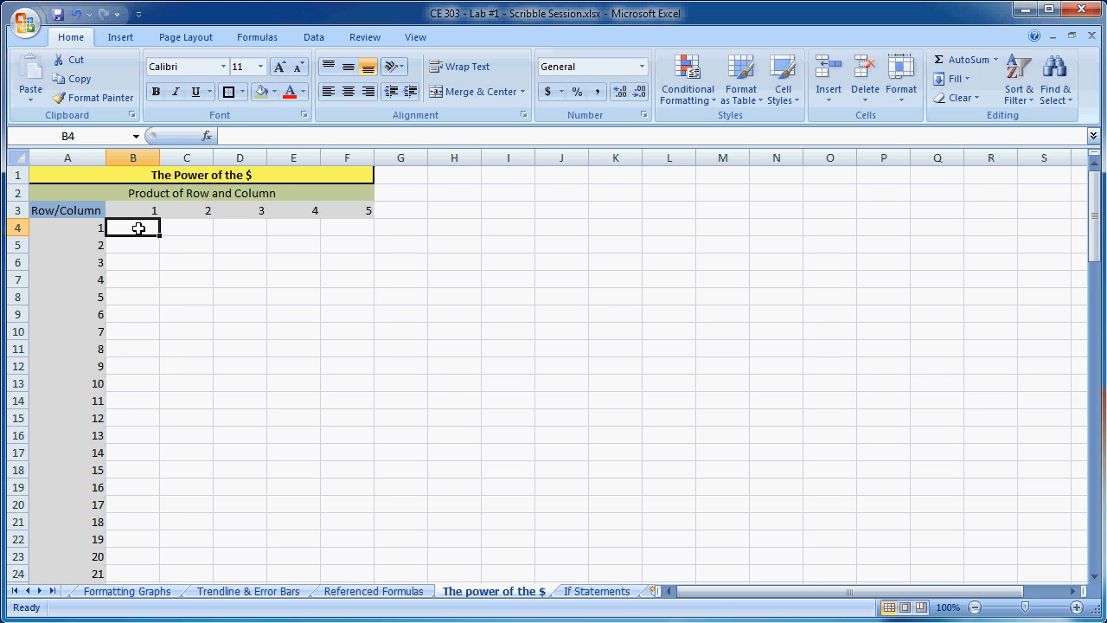
click(238, 386)
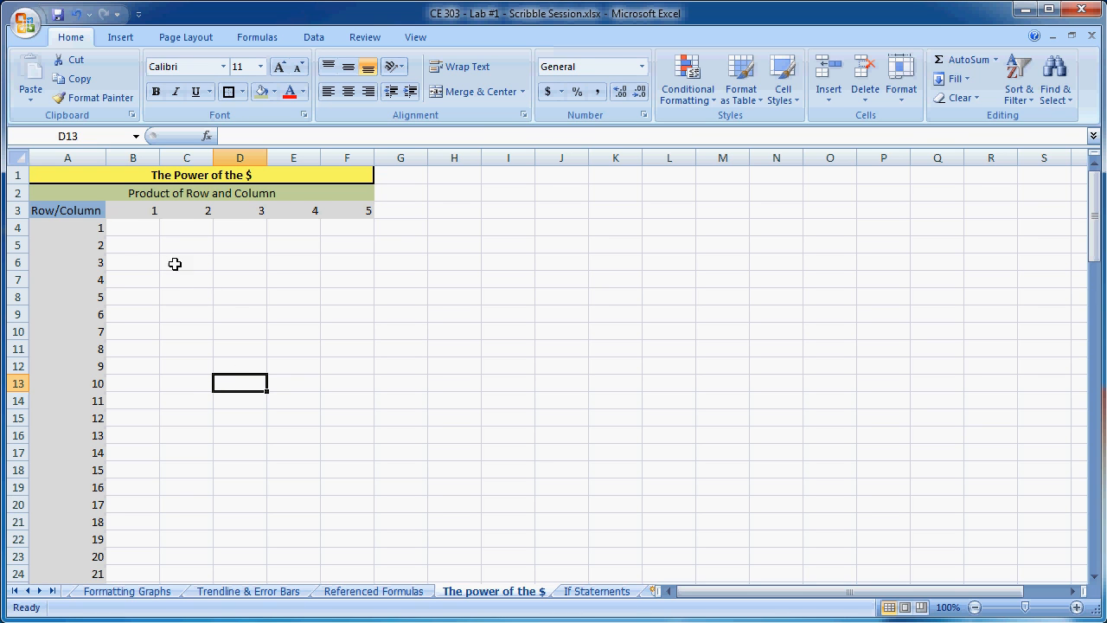
click(136, 226)
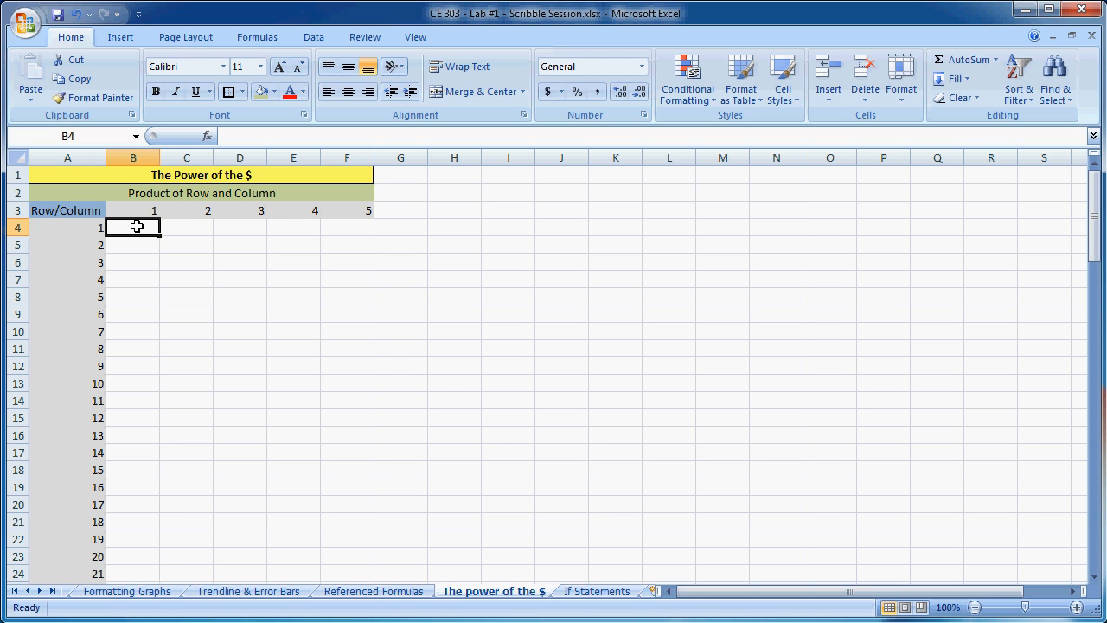
text(=)
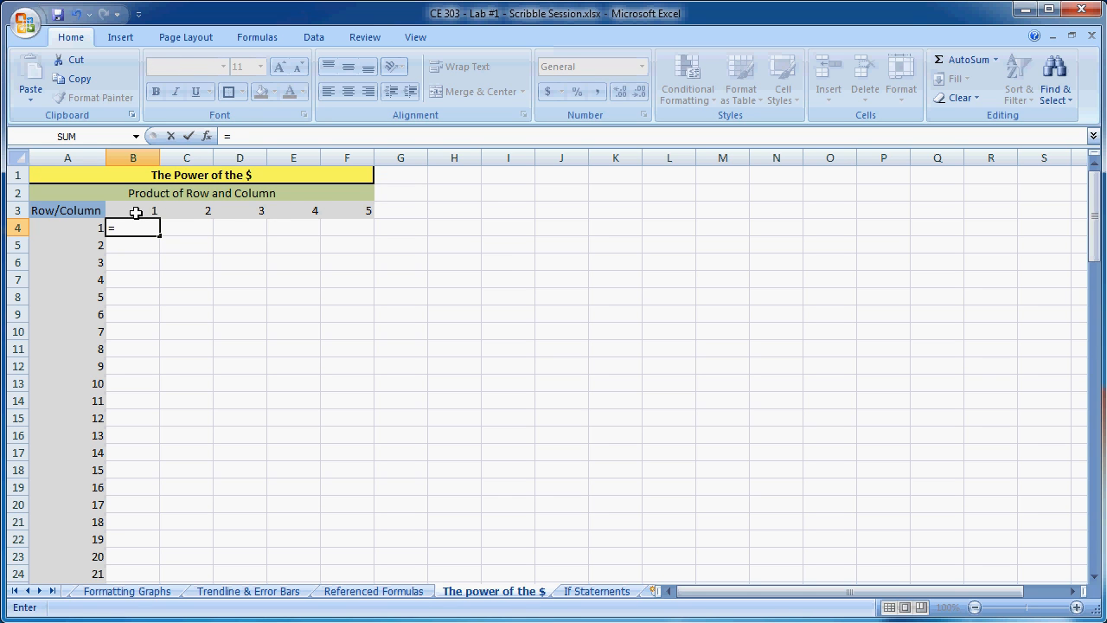
click(136, 213)
text(*)
click(74, 228)
key(Return)
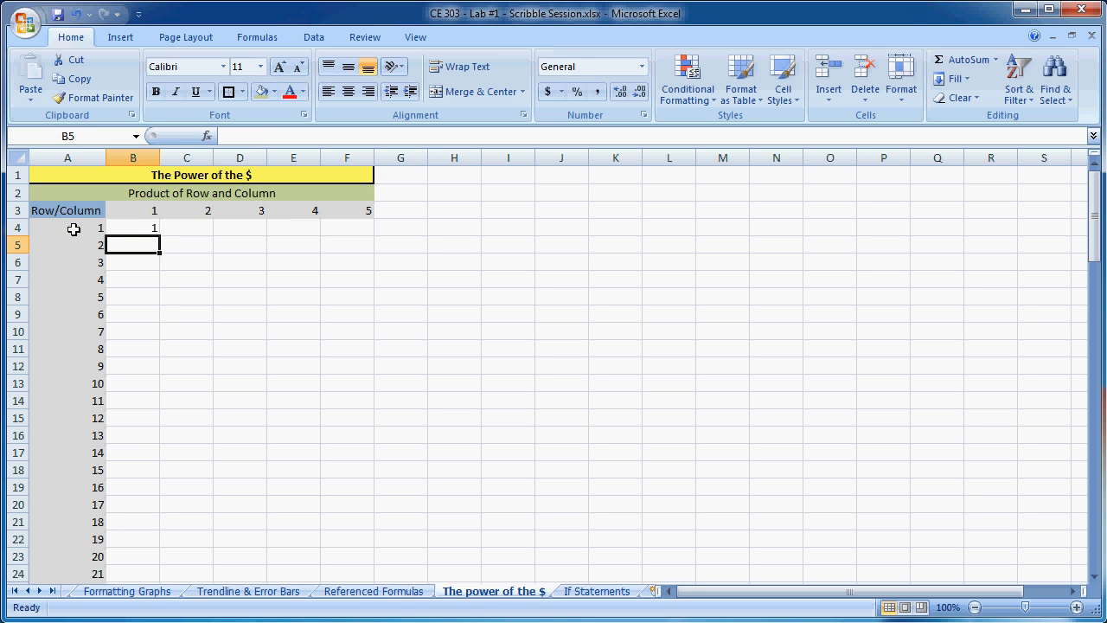
- Fill the formula in B4 across row 4 through F4
click(134, 228)
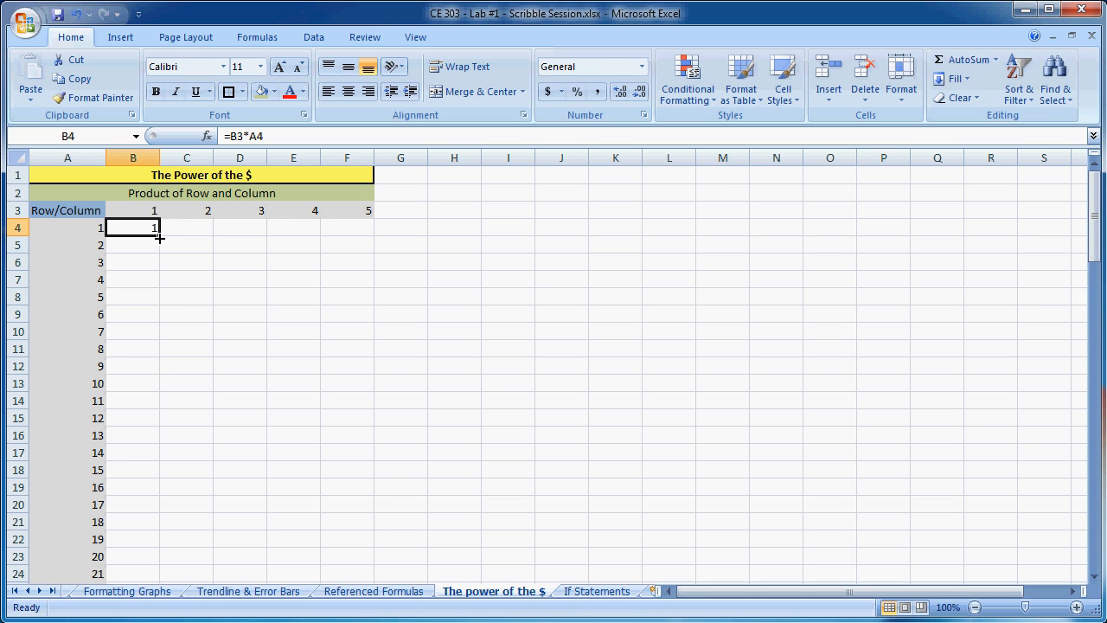
drag(159, 236, 354, 239)
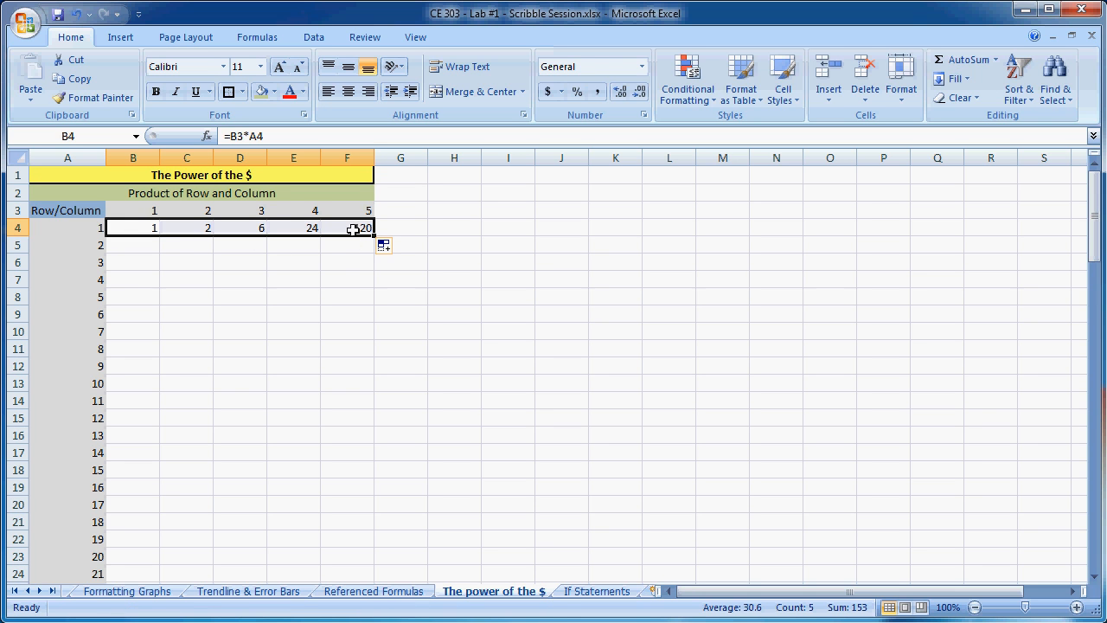
click(347, 269)
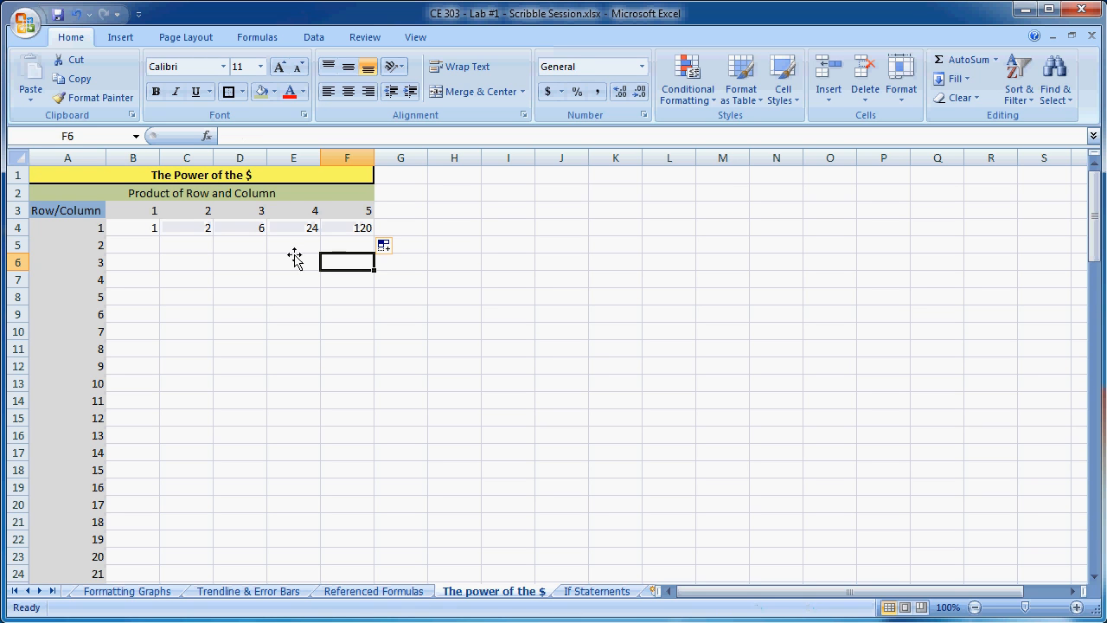
- Examine which cells the copied formulas in C4 and F4 refer to
click(197, 230)
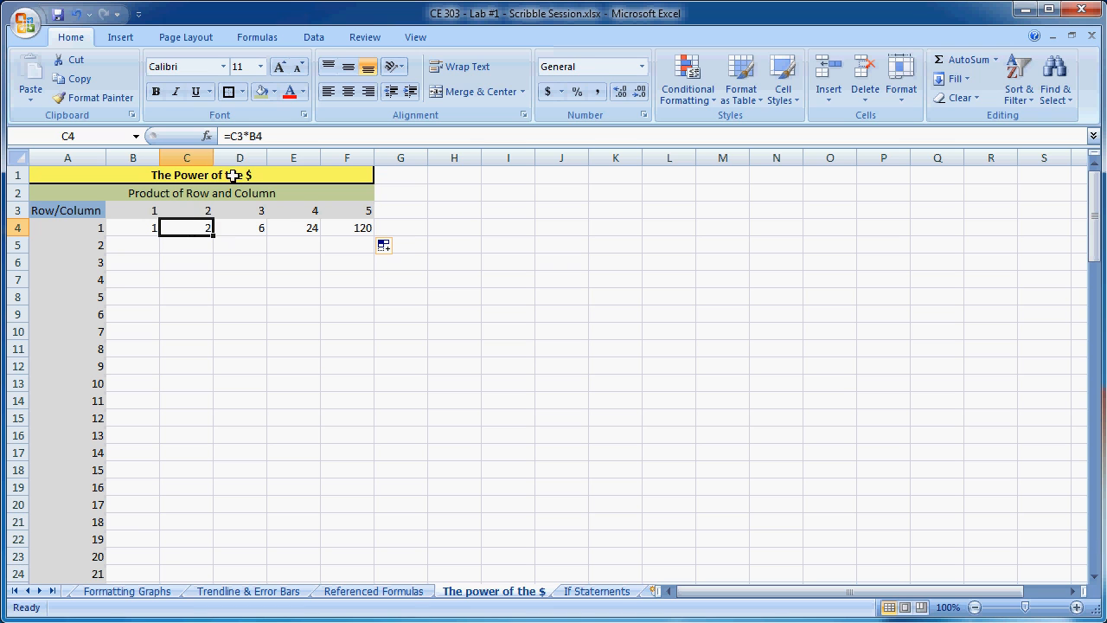
click(254, 136)
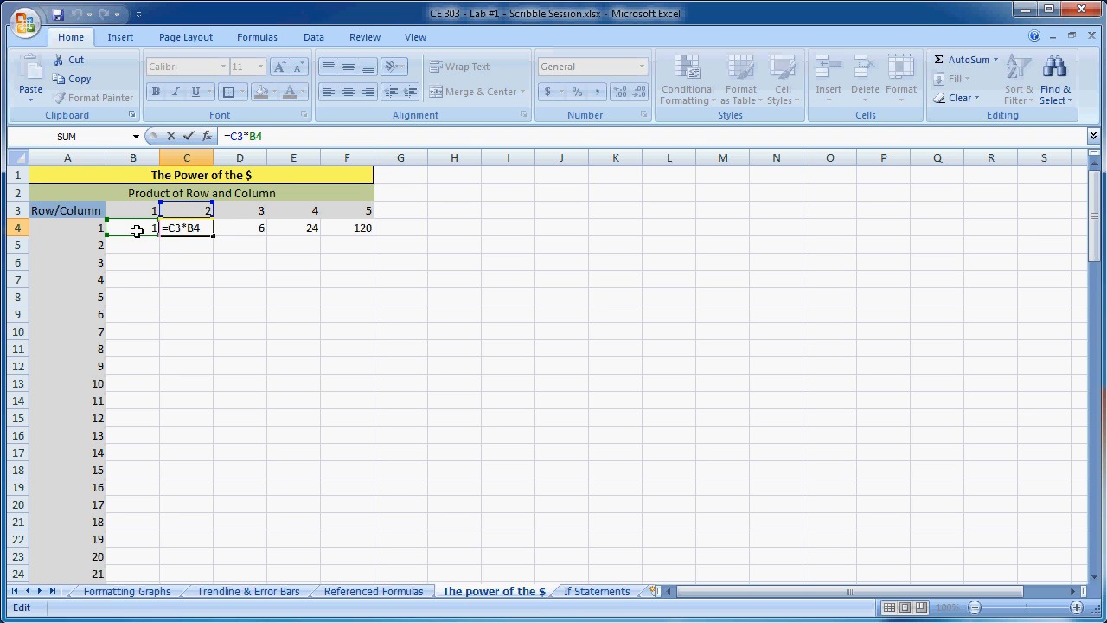
key(Escape)
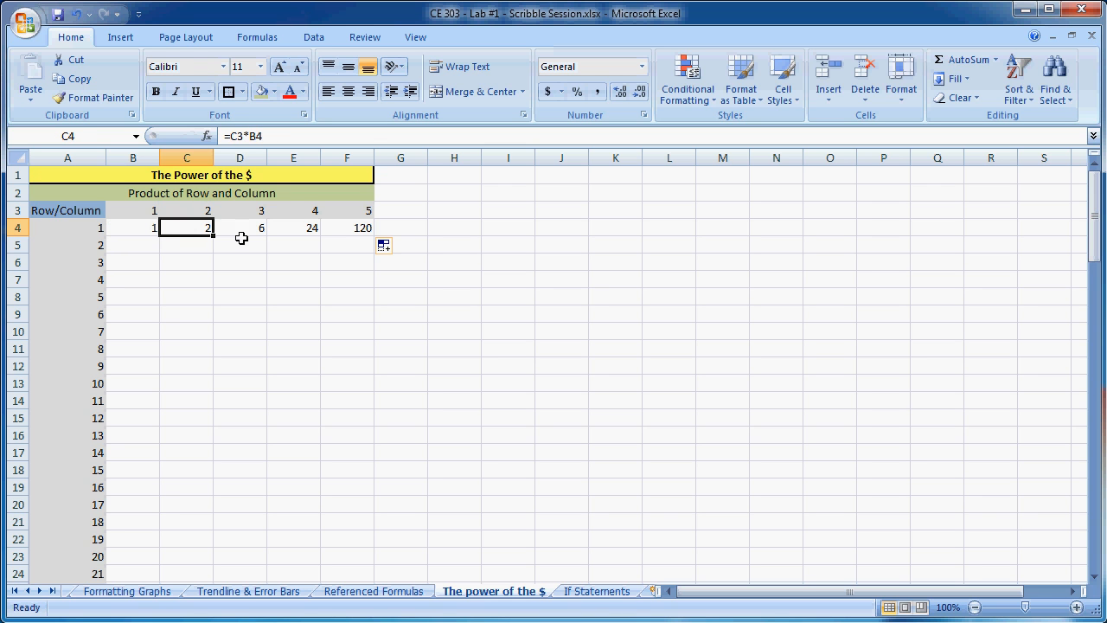
click(362, 228)
key(F2)
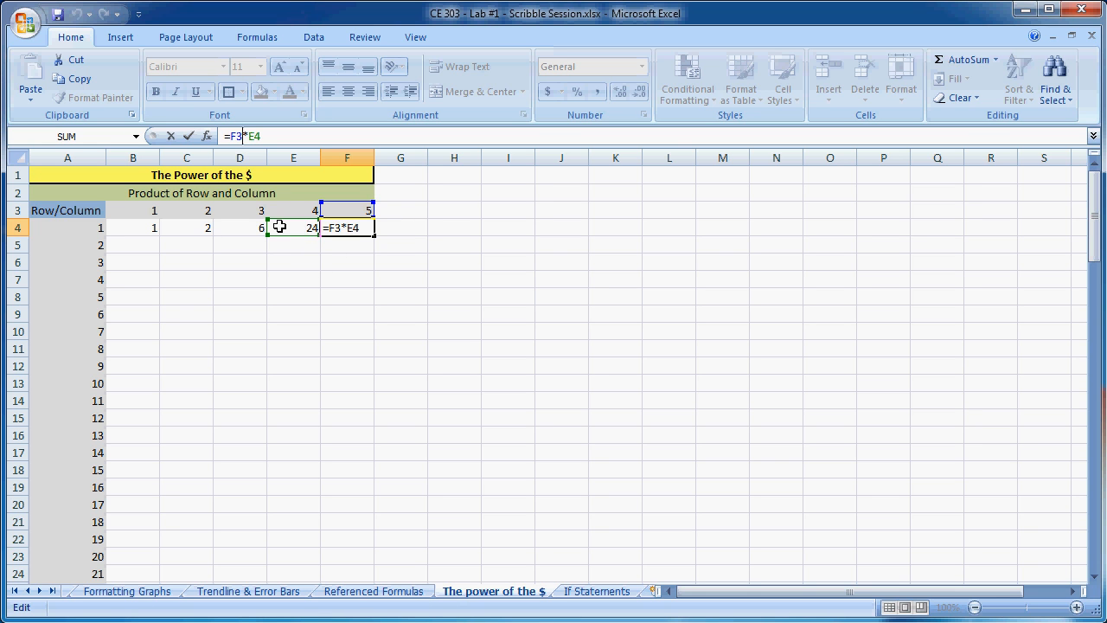
key(ctrl+Return)
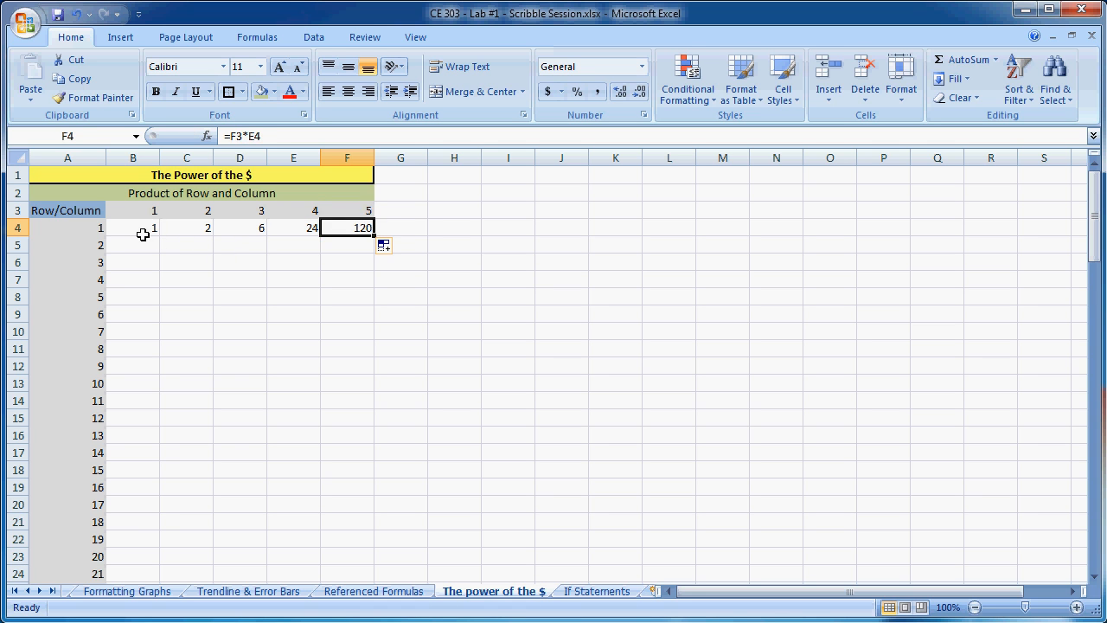
- Make the A4 reference in B4 absolute so the formula reads =B3*$A$4
click(143, 235)
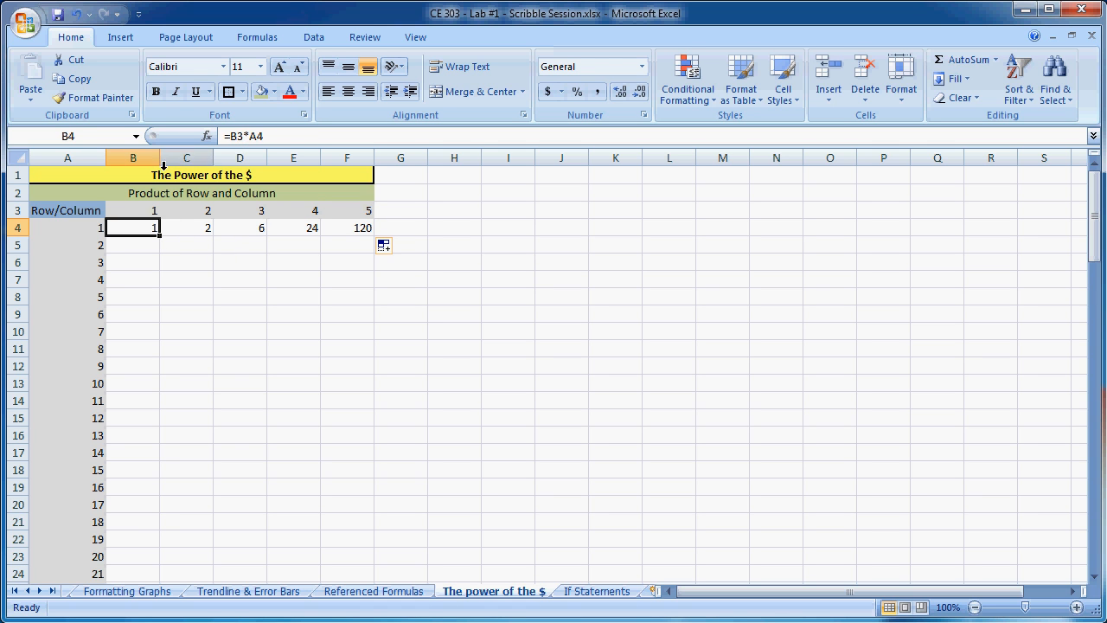
click(84, 228)
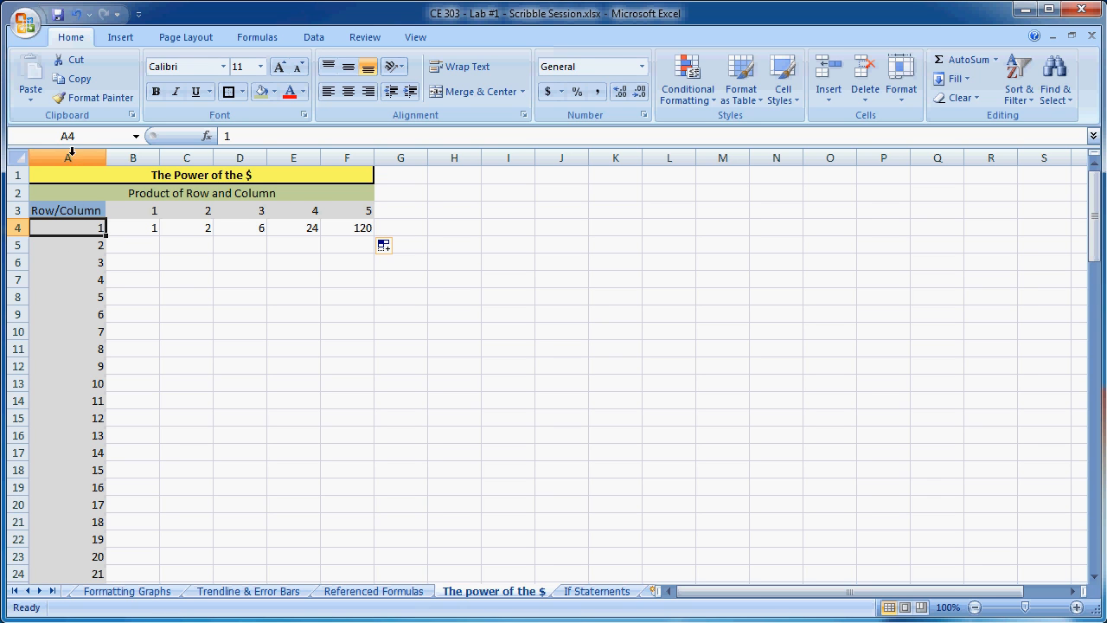
click(132, 228)
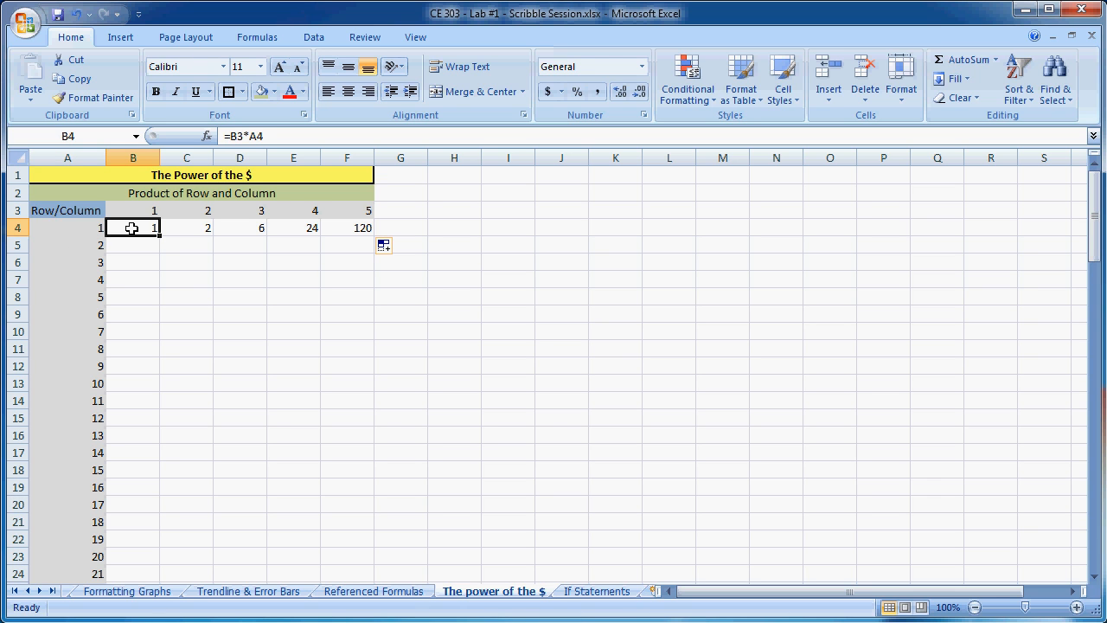
click(261, 136)
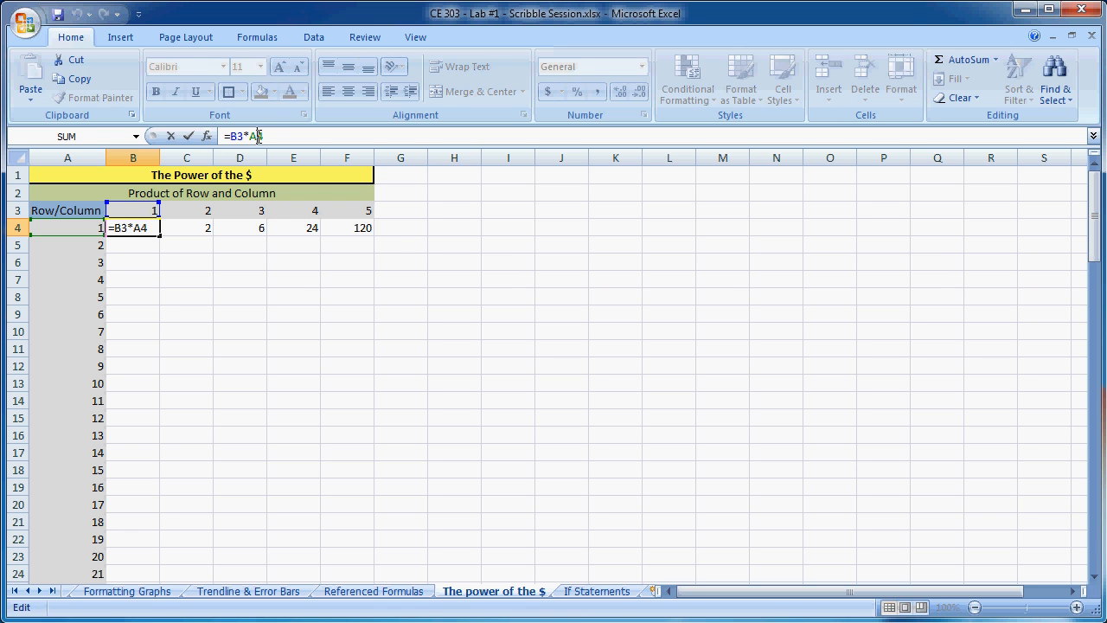
click(252, 136)
text($)
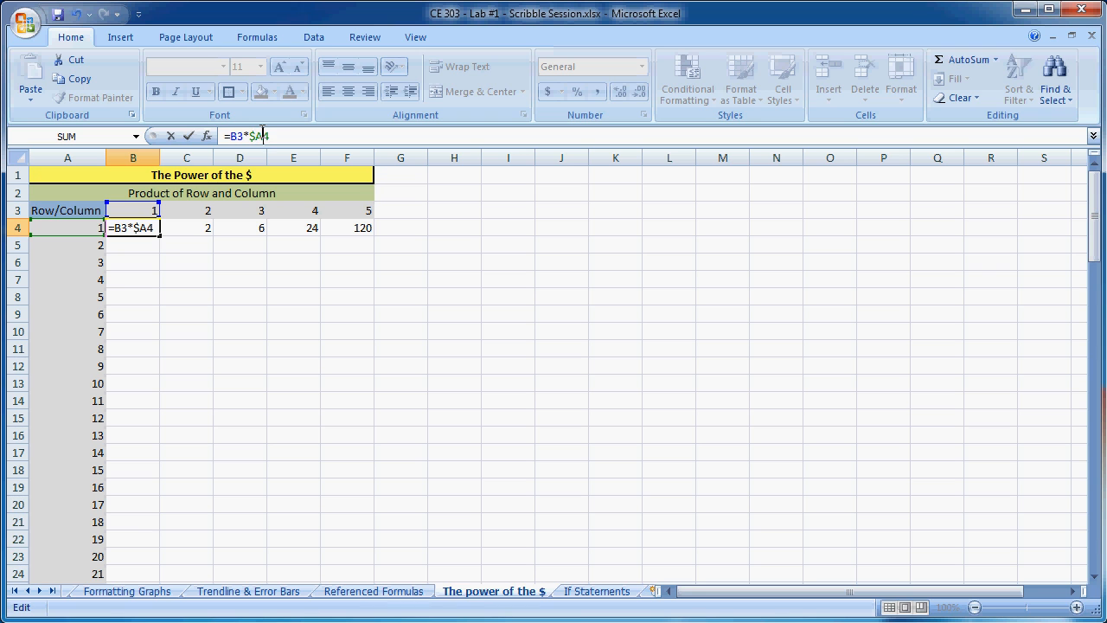
click(262, 136)
text($)
key(Return)
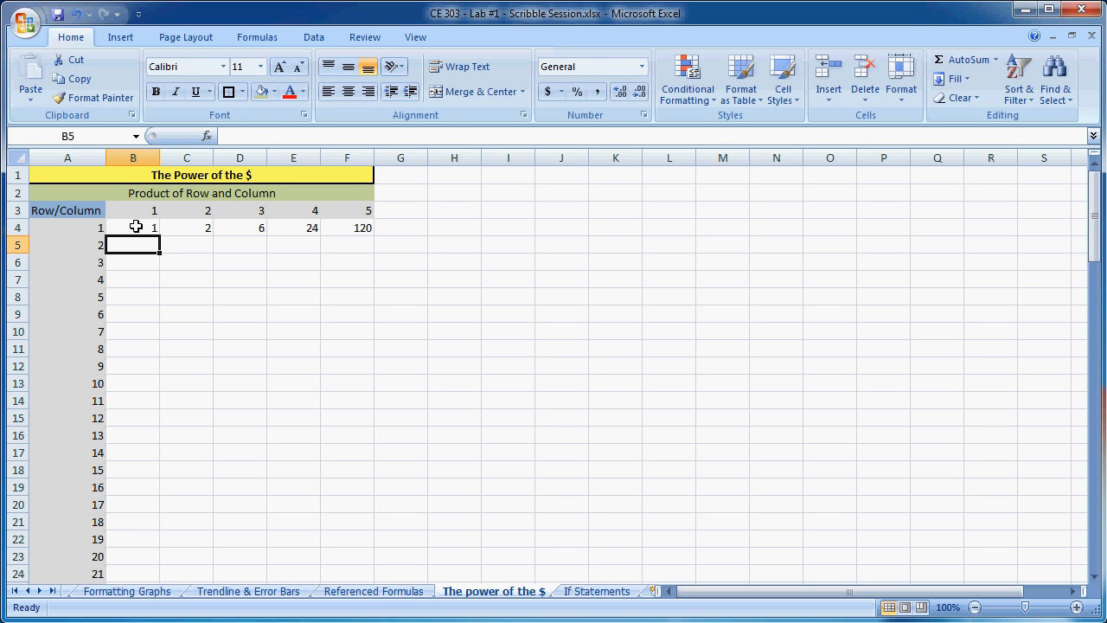
- Fill the formula =B3*$A$4 from B4 across to F4
click(136, 227)
drag(159, 234, 368, 232)
click(385, 328)
- Examine the cell references used by the copied formula in D4
click(229, 227)
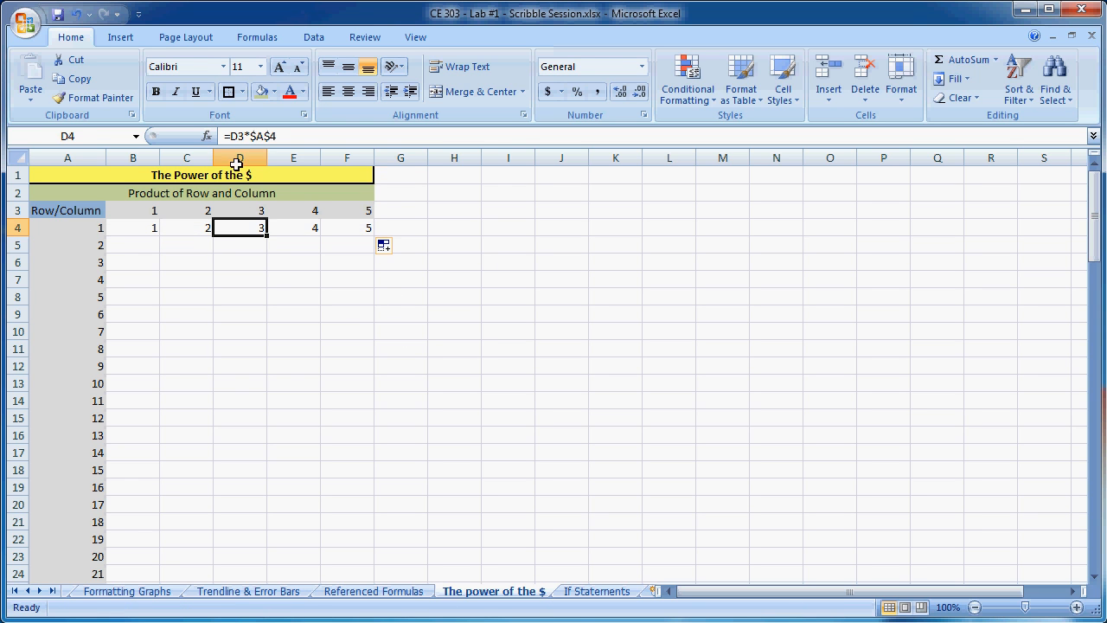
click(249, 136)
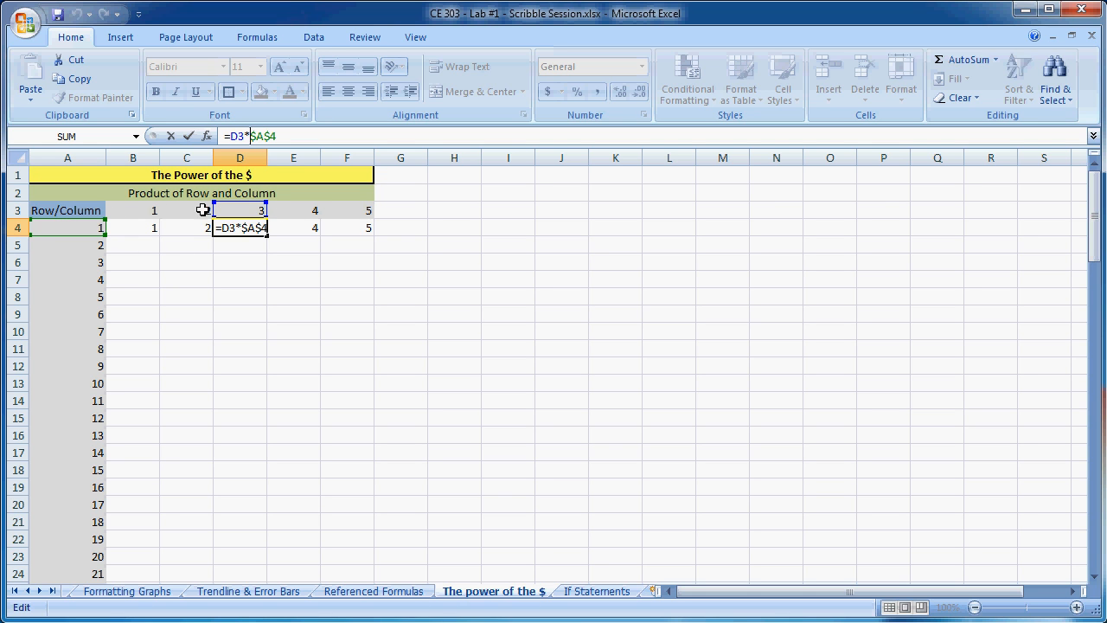
click(376, 297)
key(Escape)
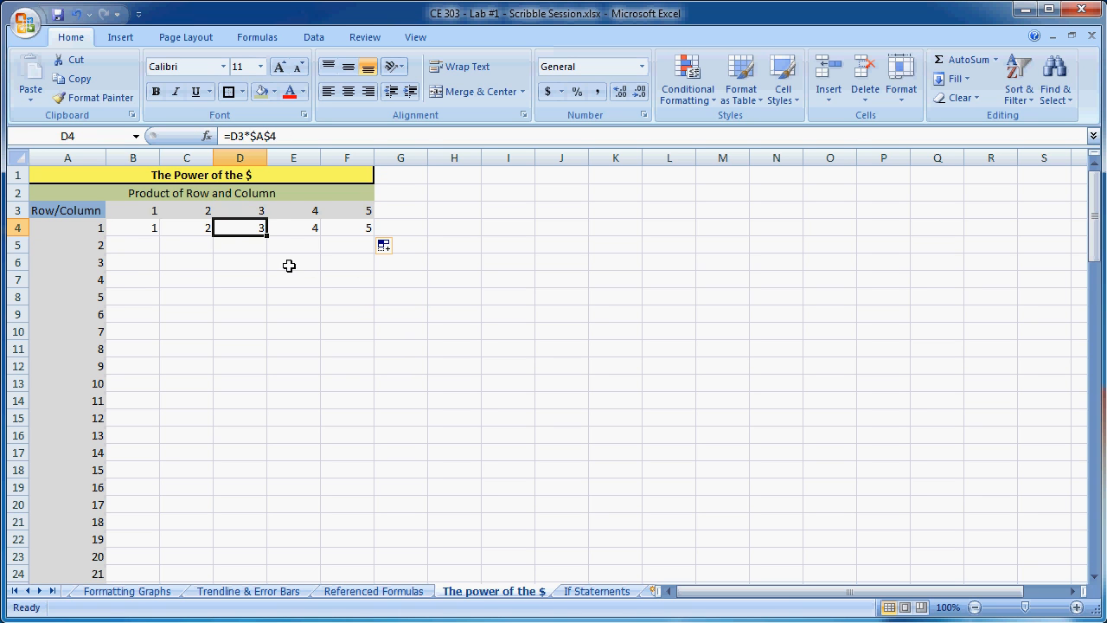
- Fill the formulas in B4:F4 down through all the numbered rows of the table
drag(132, 227, 348, 224)
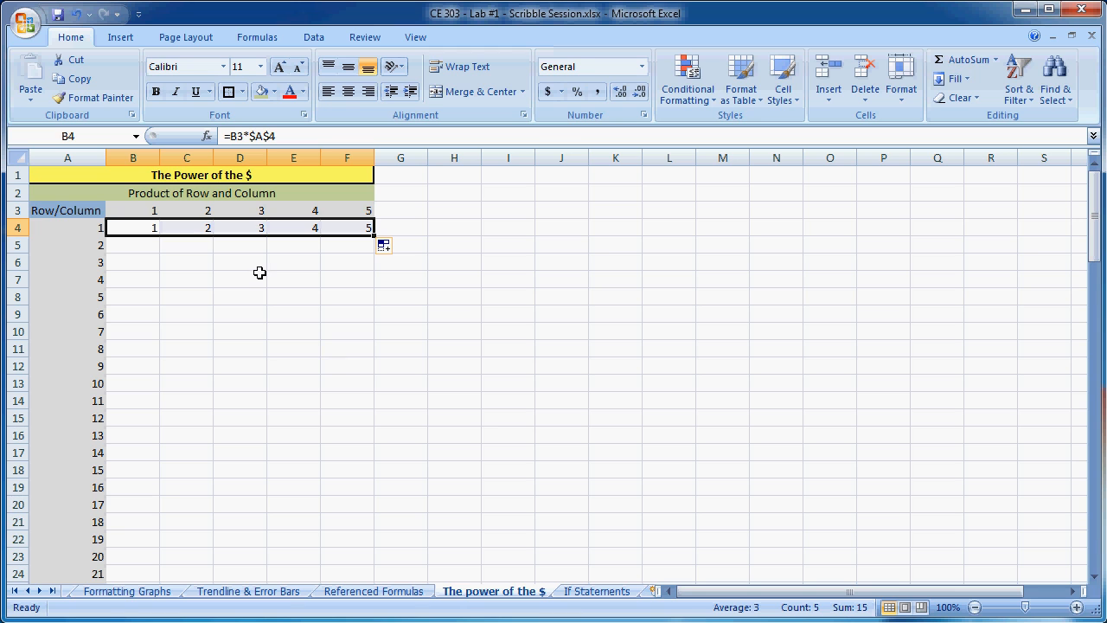
double_click(373, 234)
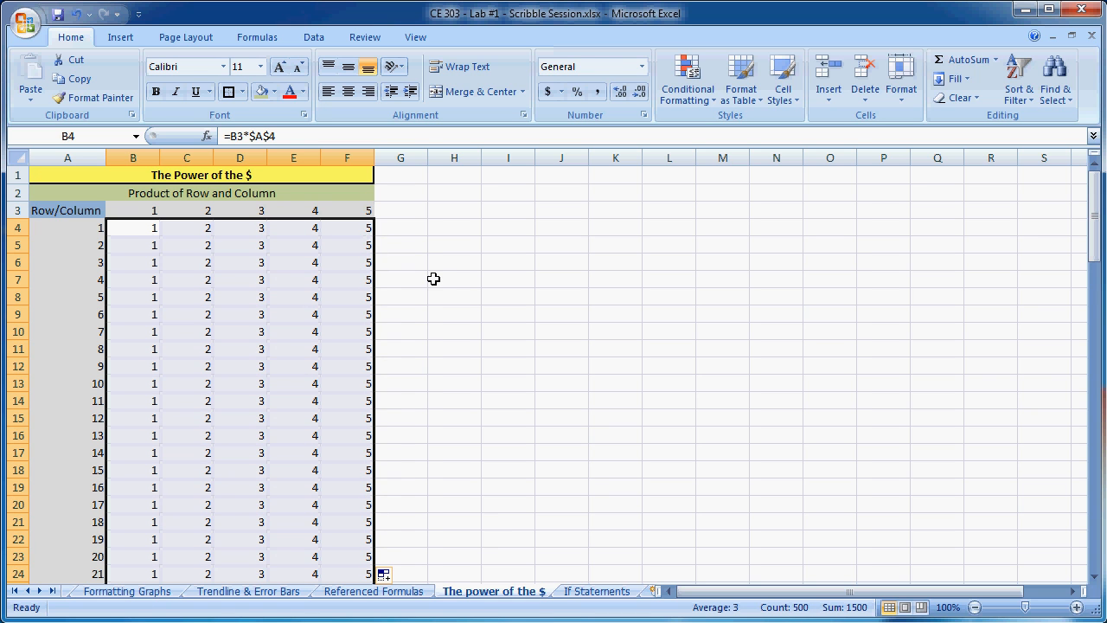
click(162, 229)
click(141, 230)
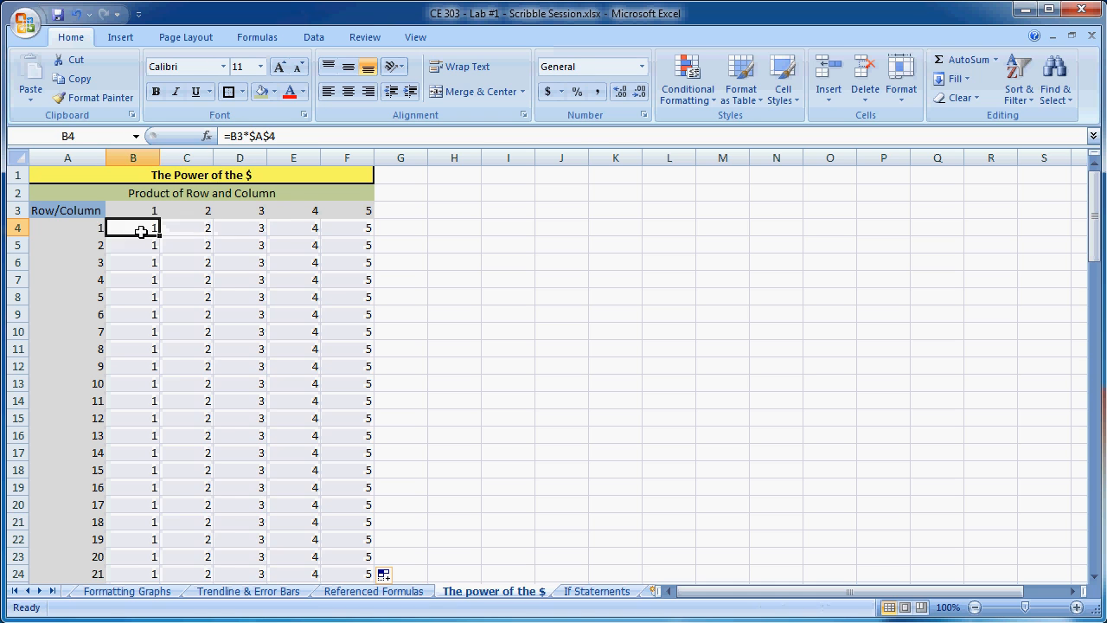
- Examine the cell references used by the filled-down formula in D8
click(245, 295)
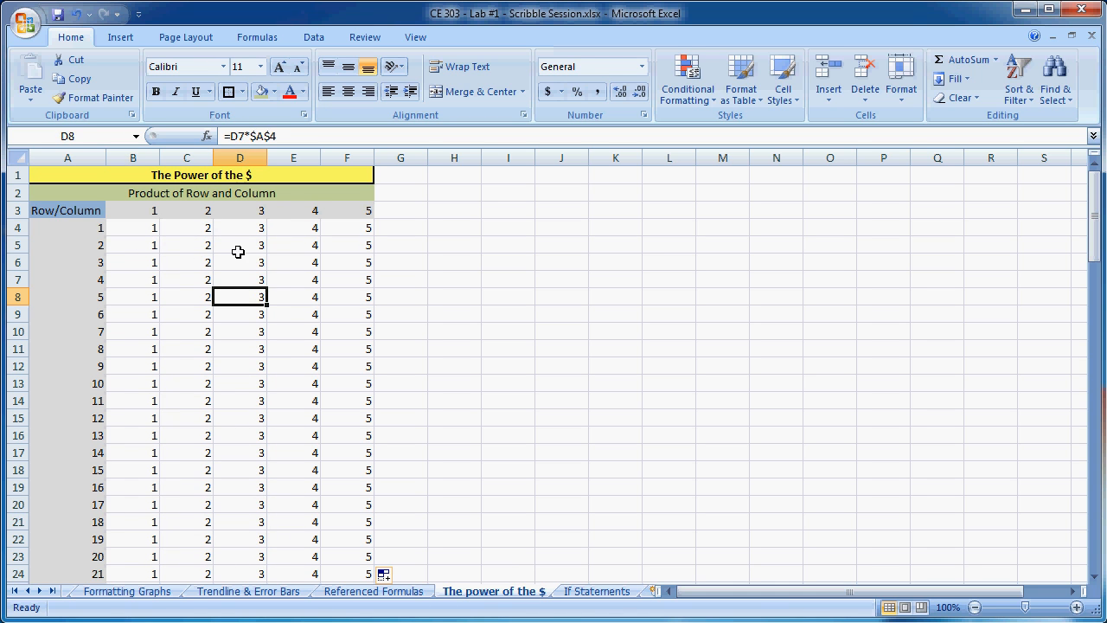
click(257, 136)
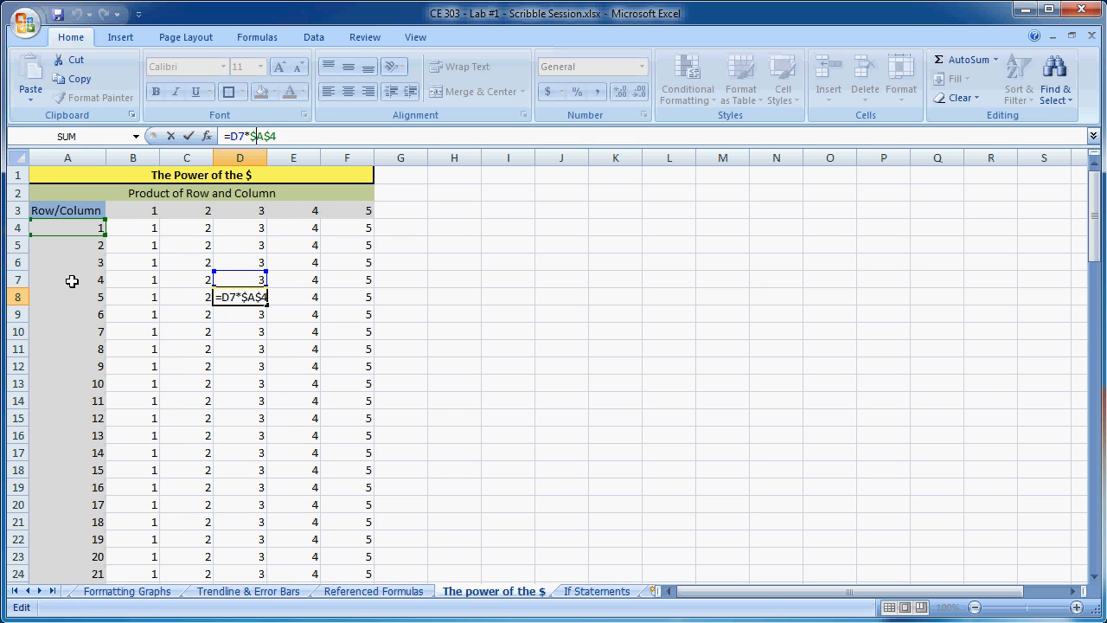
click(136, 227)
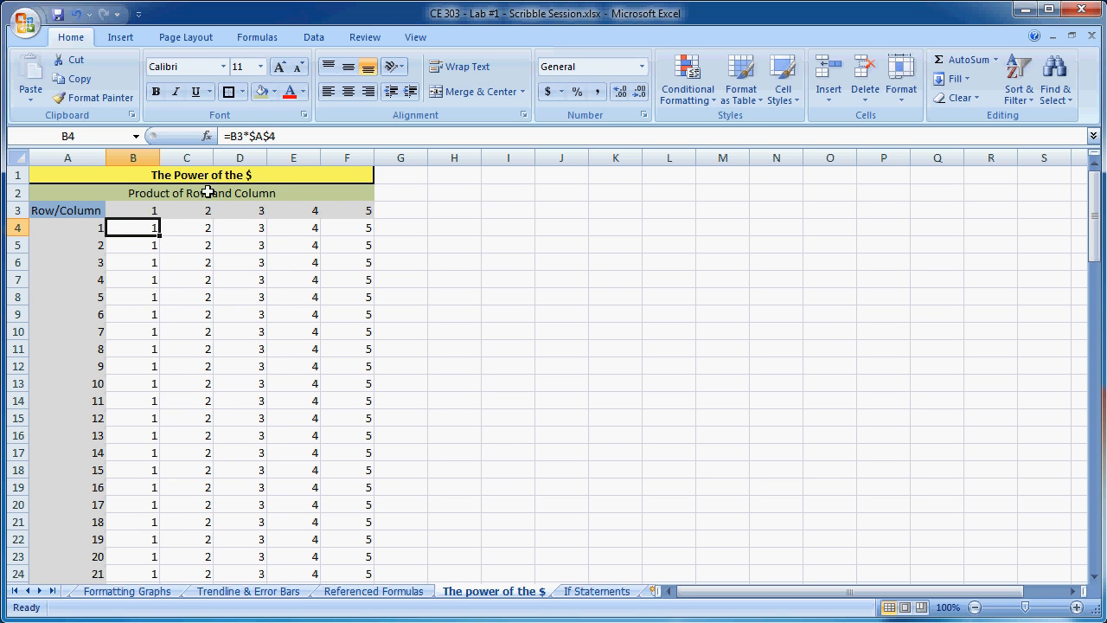
- Remove the row lock from the A4 reference in B4 so the formula reads =B3*$A4
click(90, 228)
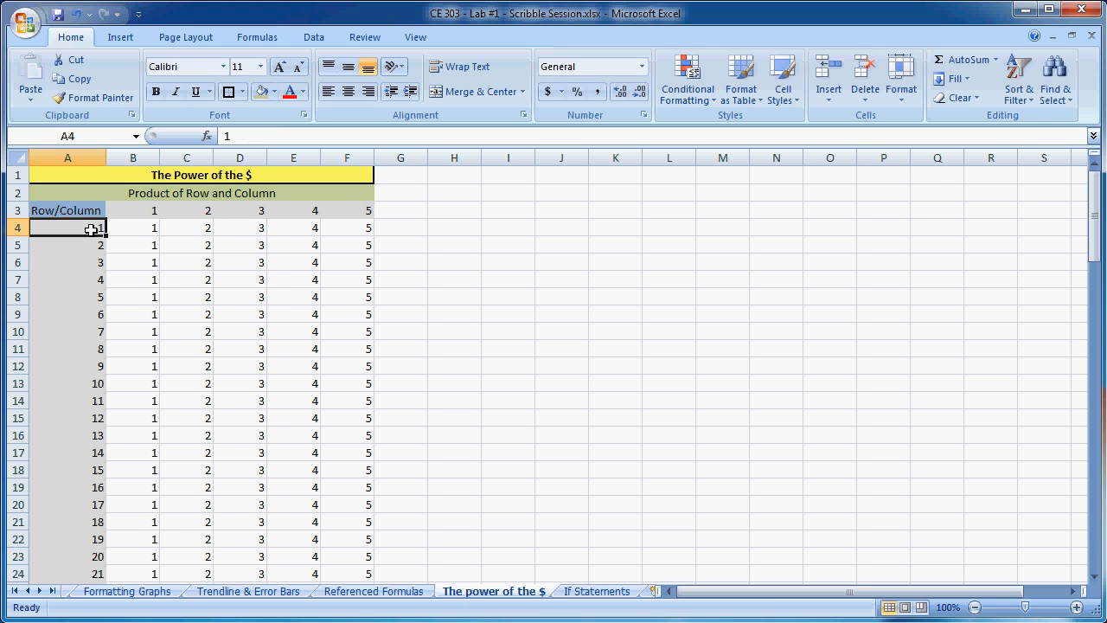
click(134, 223)
click(93, 227)
click(136, 226)
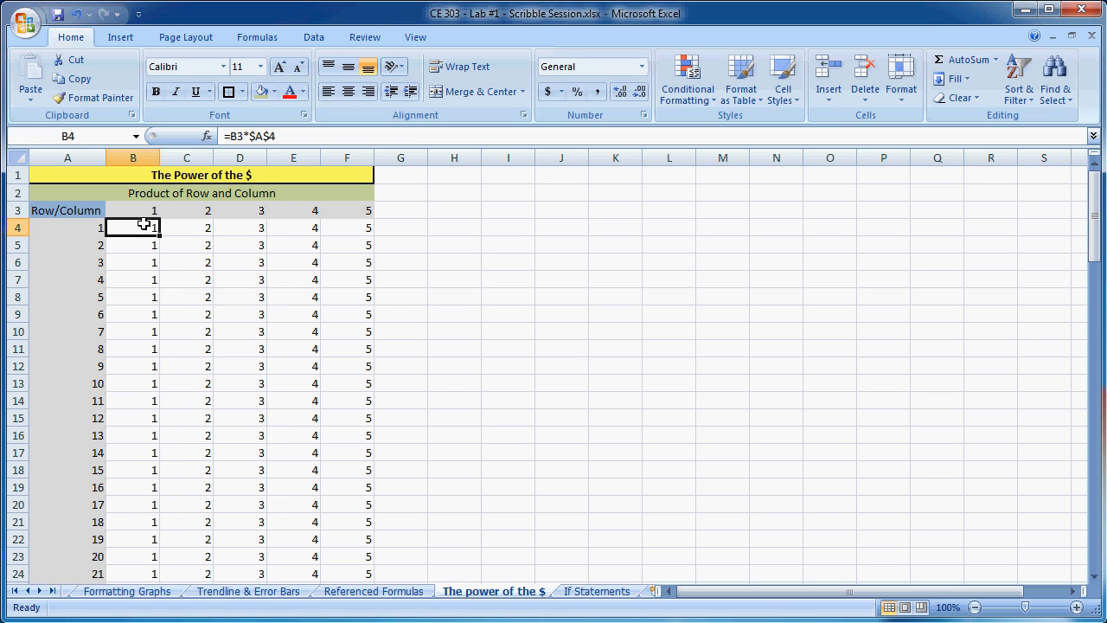
click(262, 136)
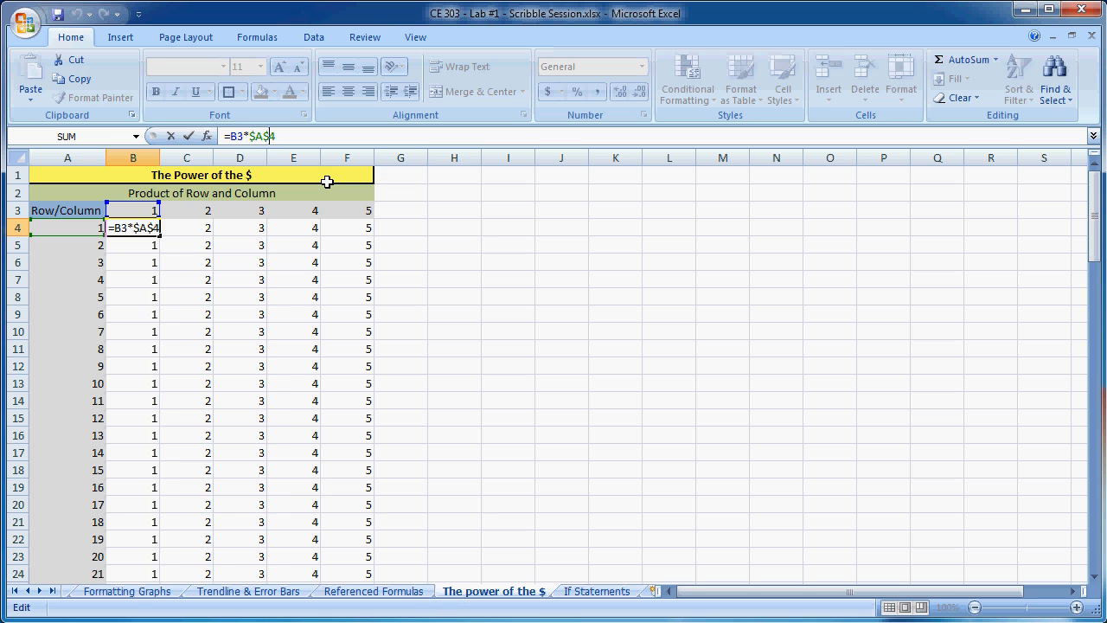
key(Delete)
key(Return)
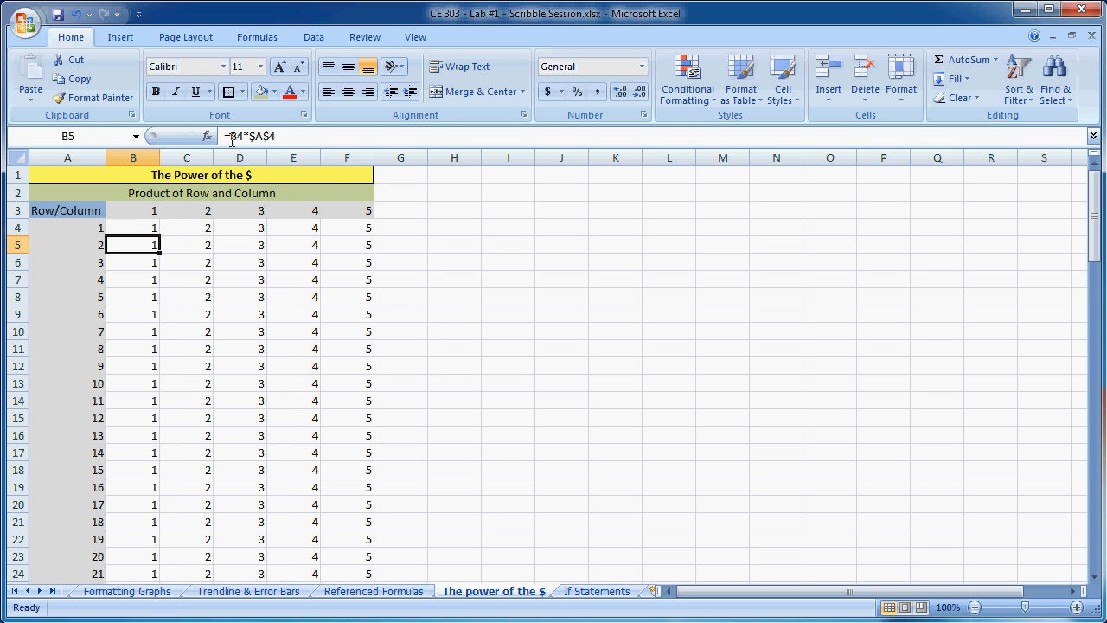
- Fill the formula =B3*$A4 from B4 across to F4 and down through all the numbered rows
click(132, 227)
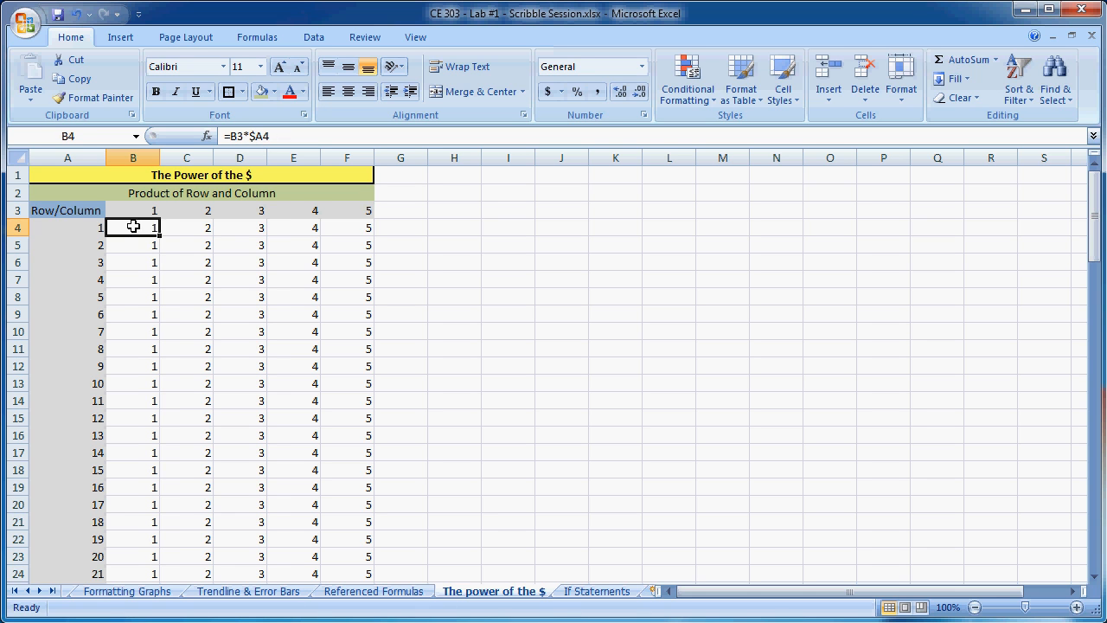
drag(161, 234, 356, 230)
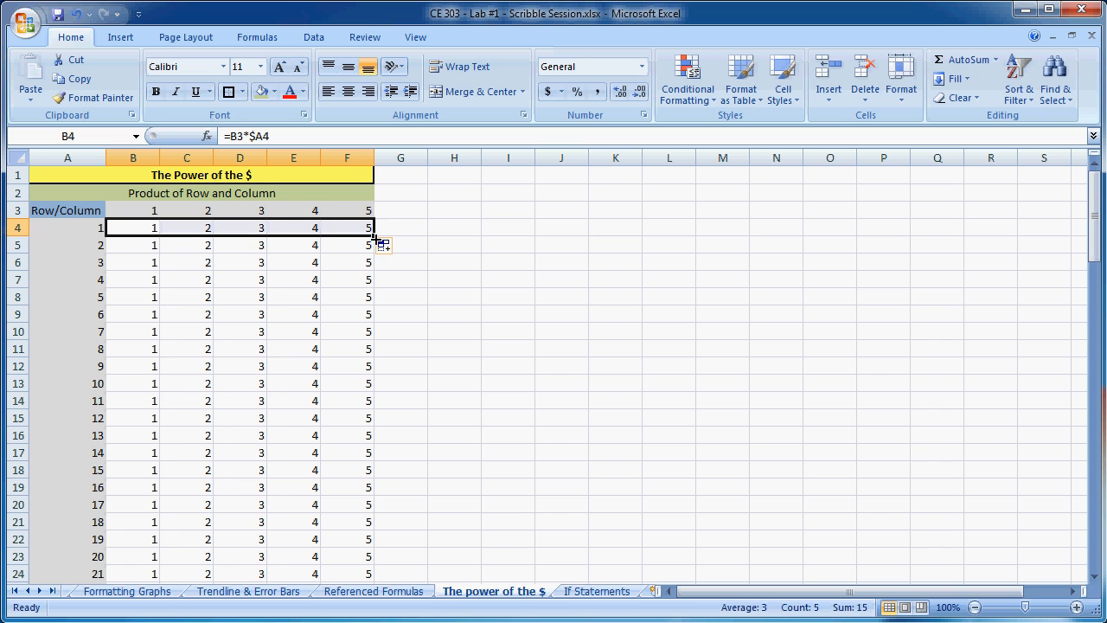
double_click(373, 235)
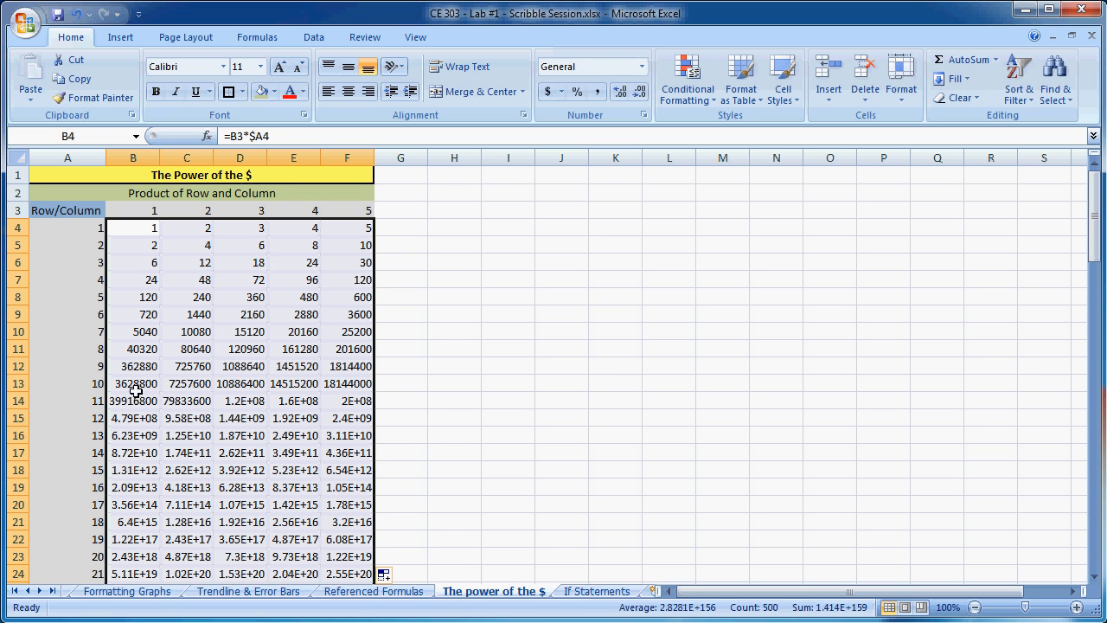
- Examine the cell references used by the filled-down formula in D10
click(249, 329)
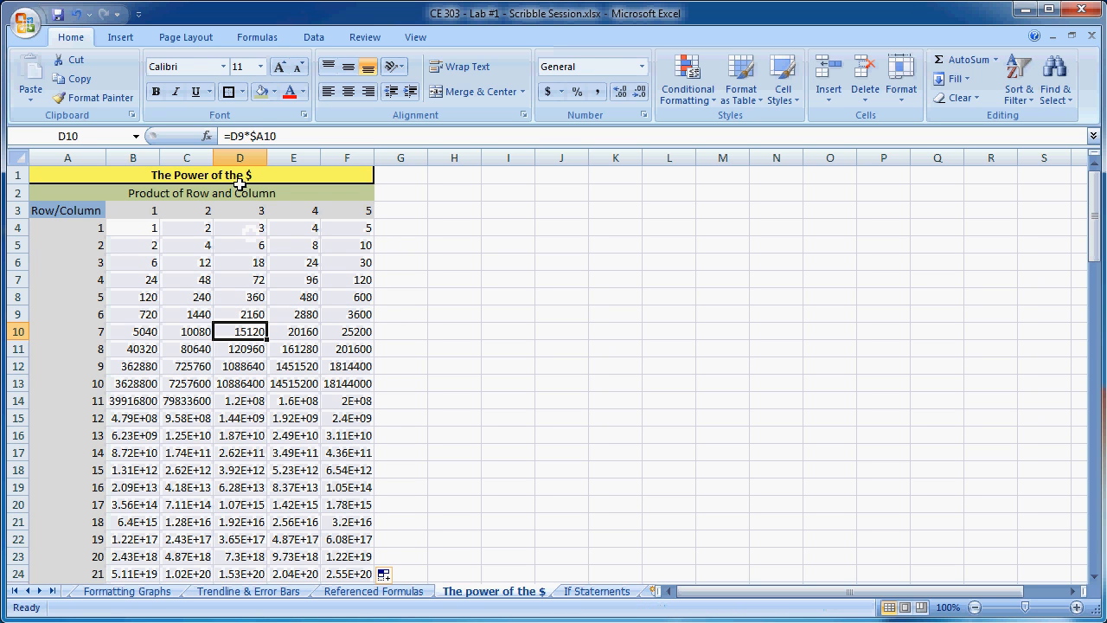
click(258, 136)
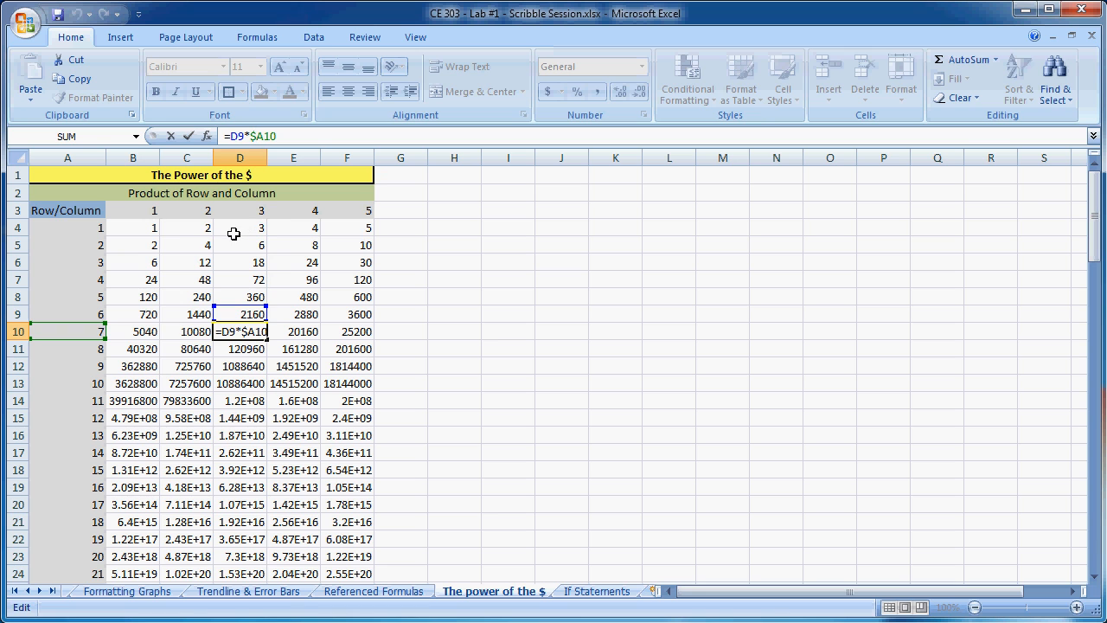
key(Return)
- Lock the row of the B3 reference in B4 so the formula reads =B$3*$A4
click(131, 227)
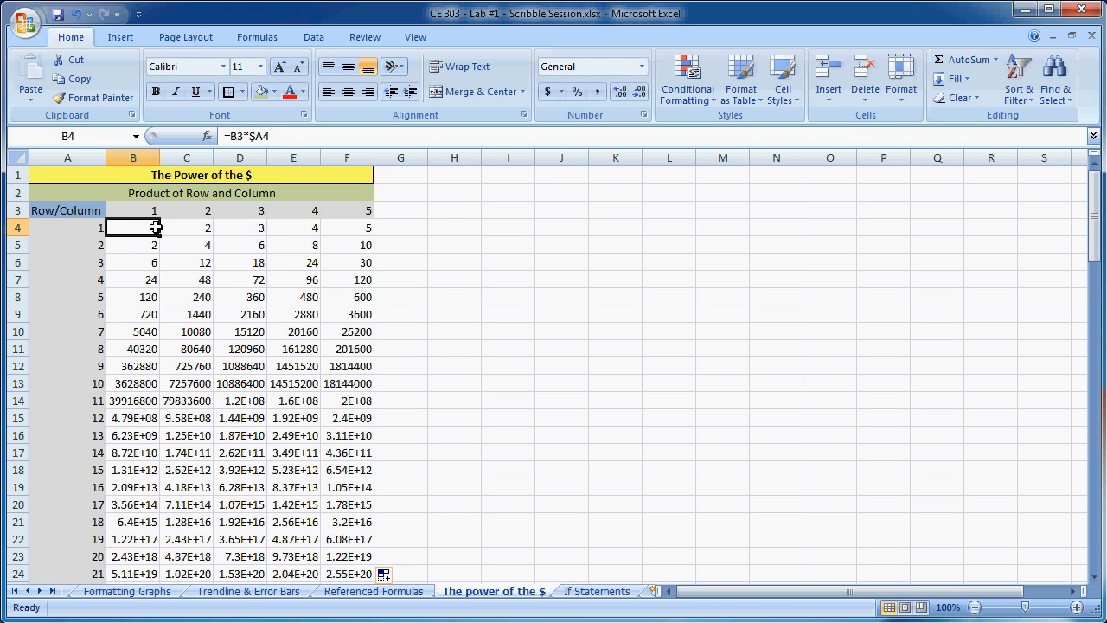
click(238, 143)
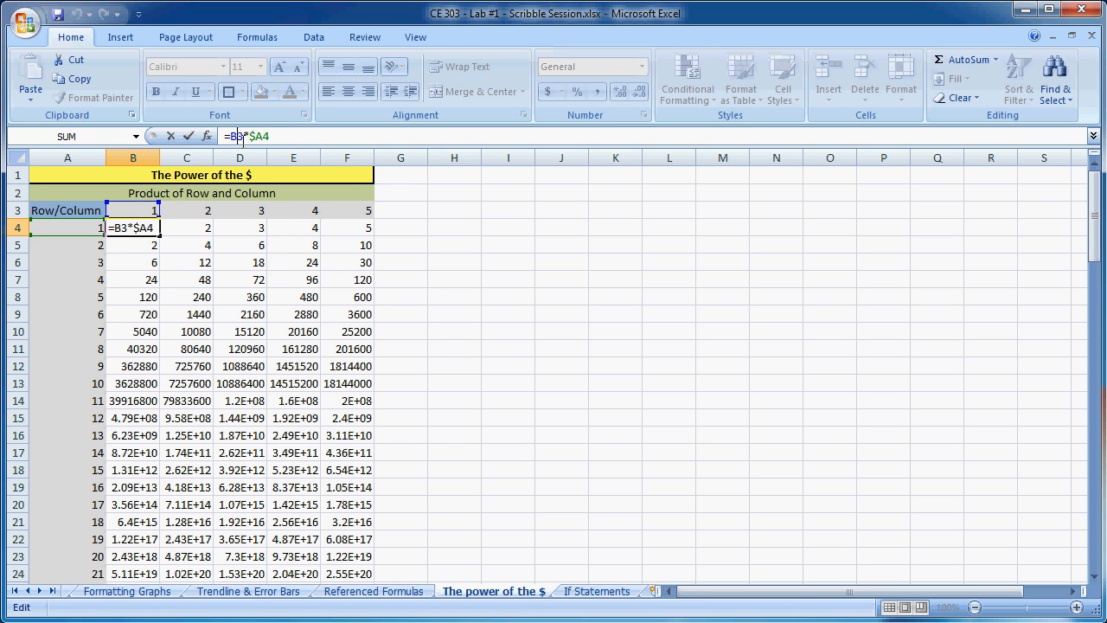
text($)
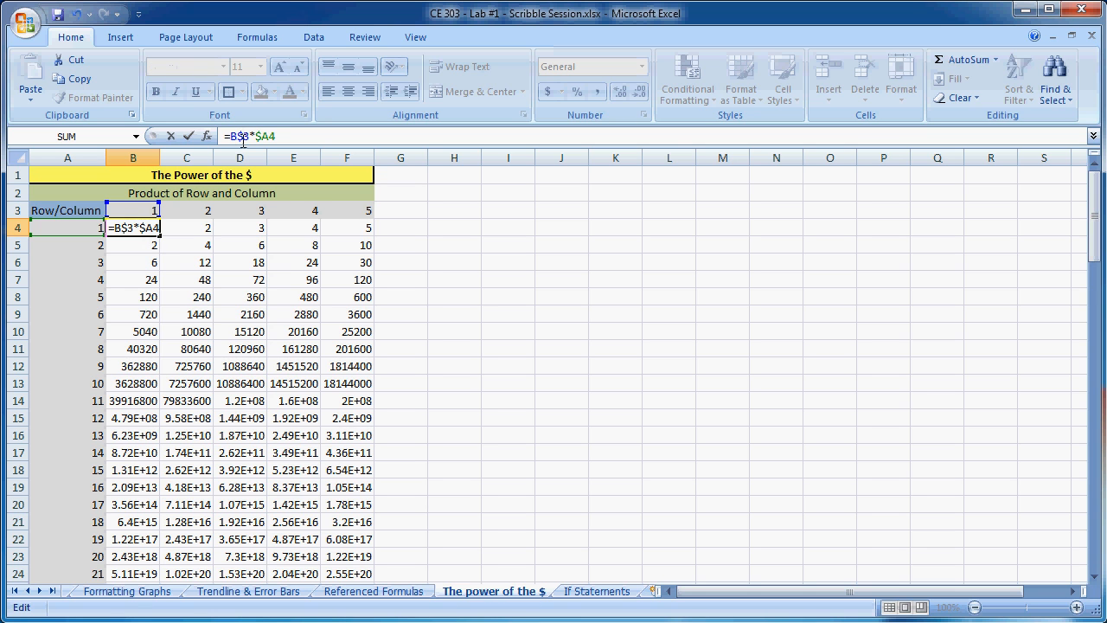
key(Return)
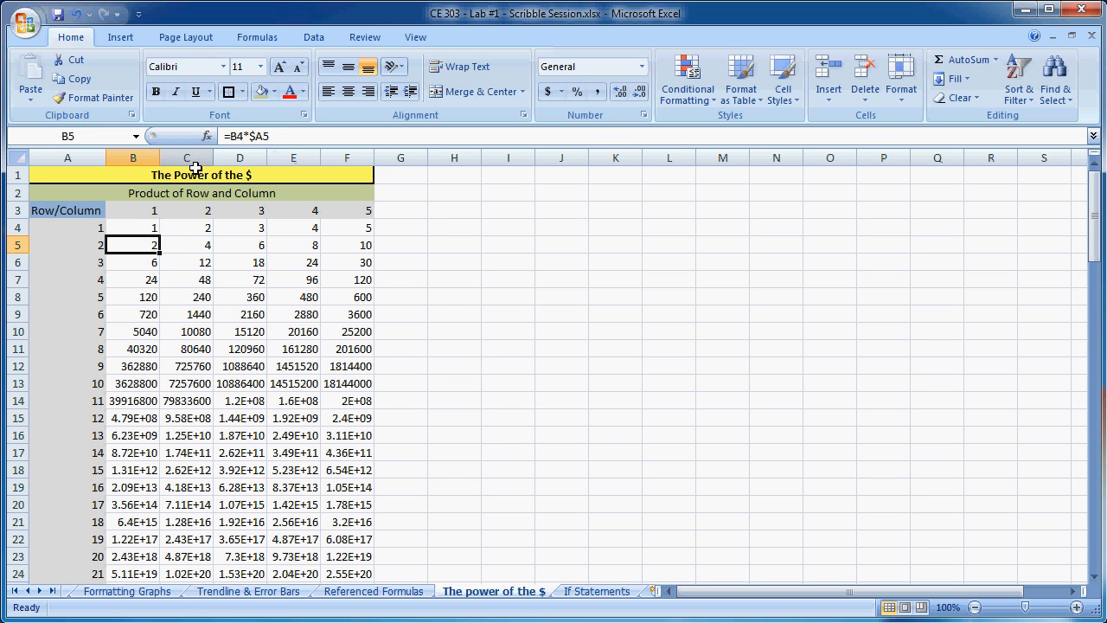
- Fill the formula =B$3*$A4 from B4 across to F4 and down through all the numbered rows
click(159, 232)
drag(160, 235, 370, 230)
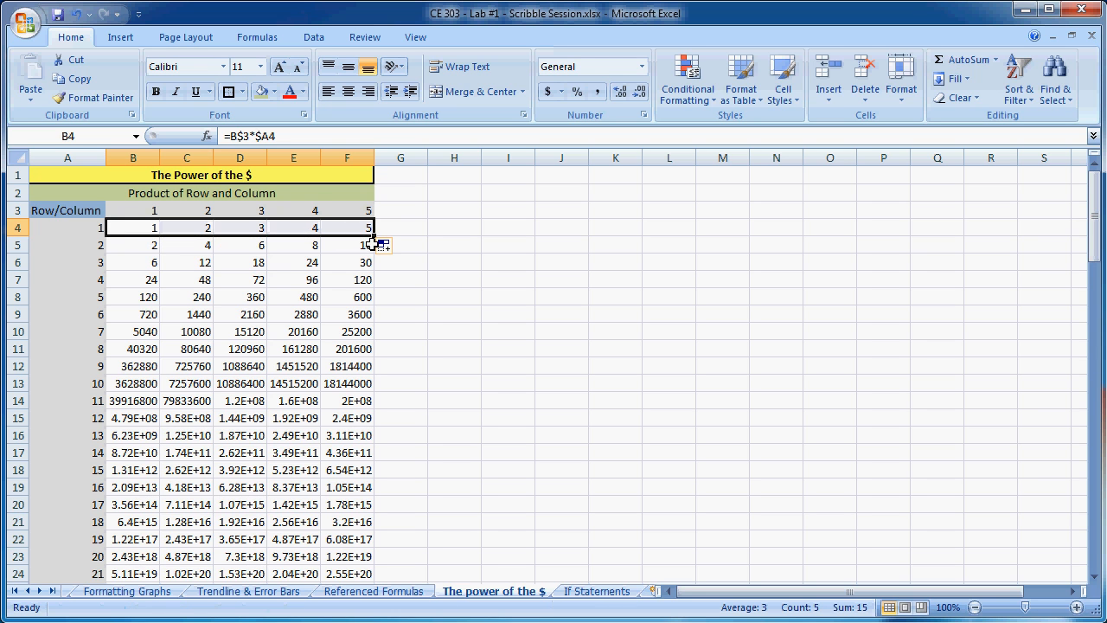
double_click(373, 235)
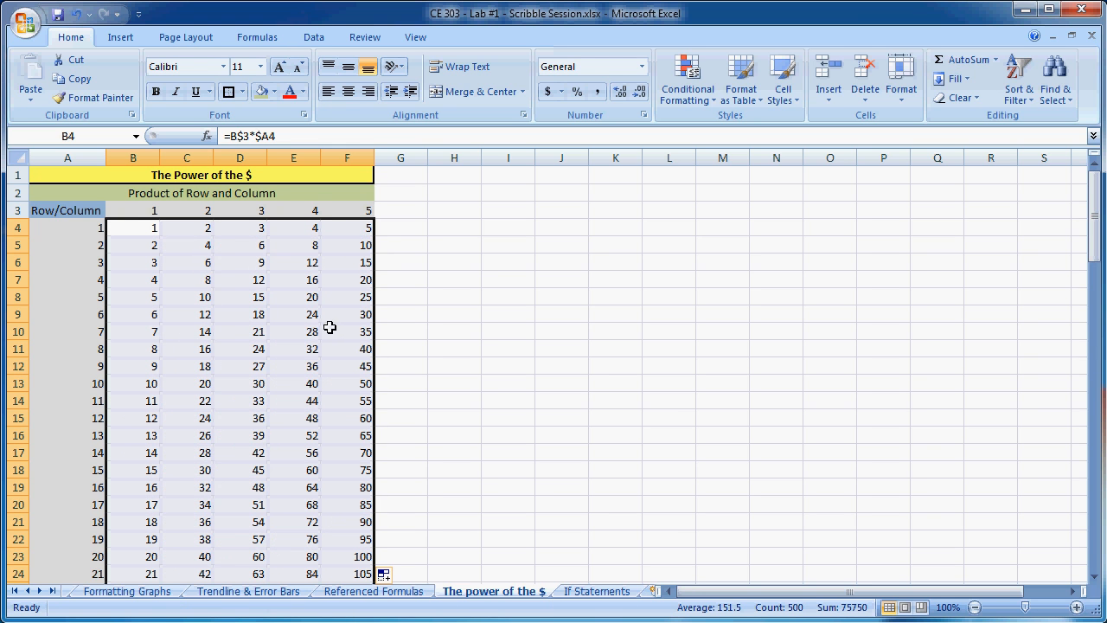
- Look over the filled product table down to its last rows and examine the cell references in D14's formula
scroll(328, 327, down, 20)
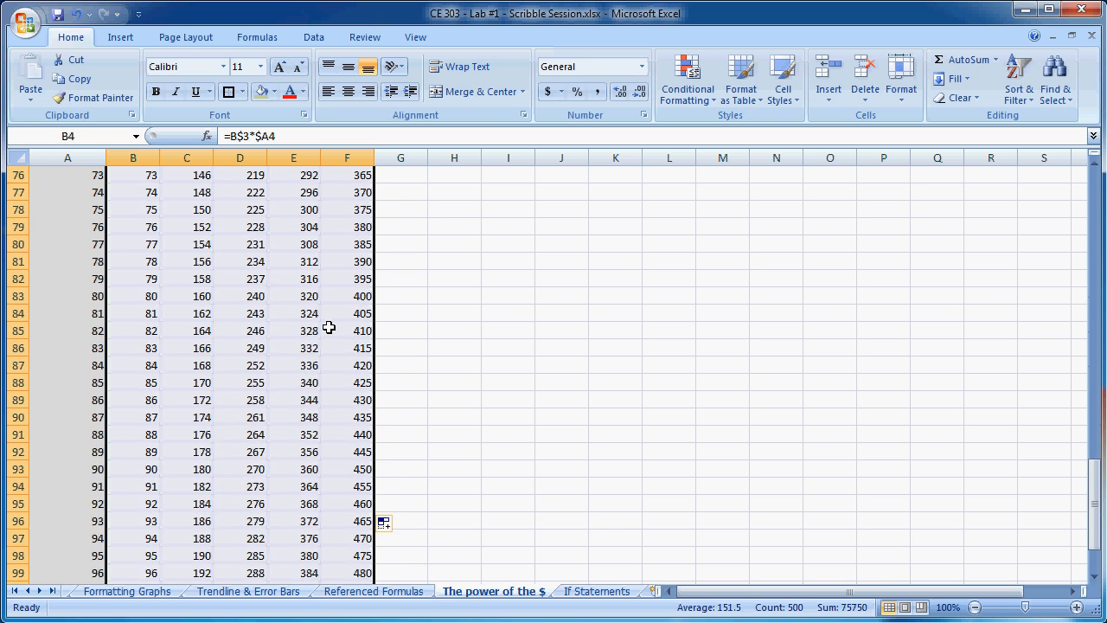
scroll(329, 327, up, 20)
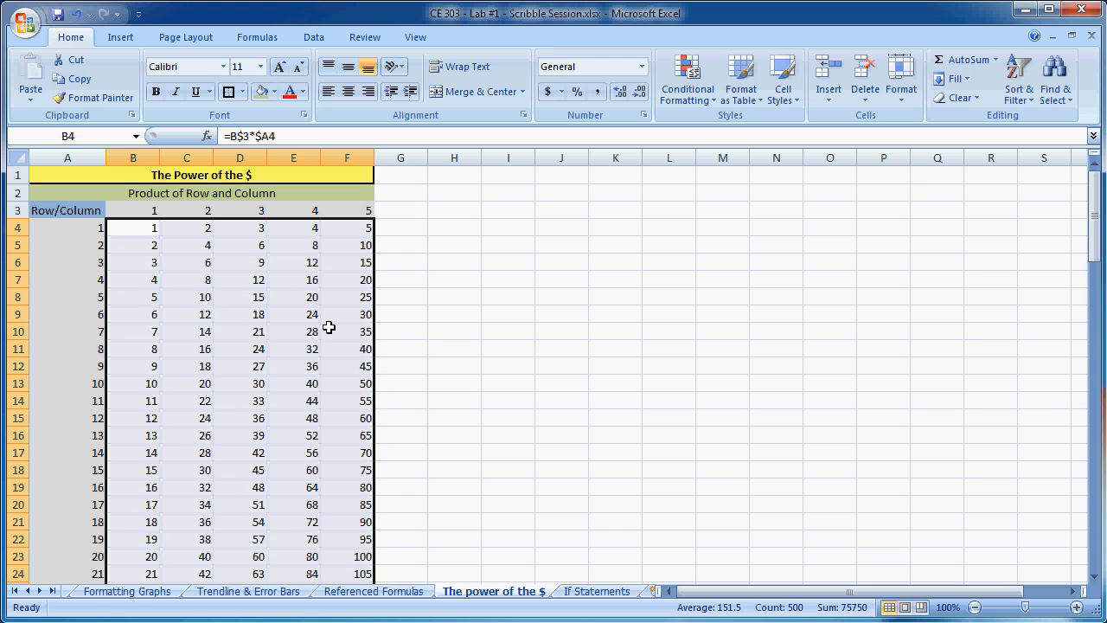
click(257, 402)
click(256, 138)
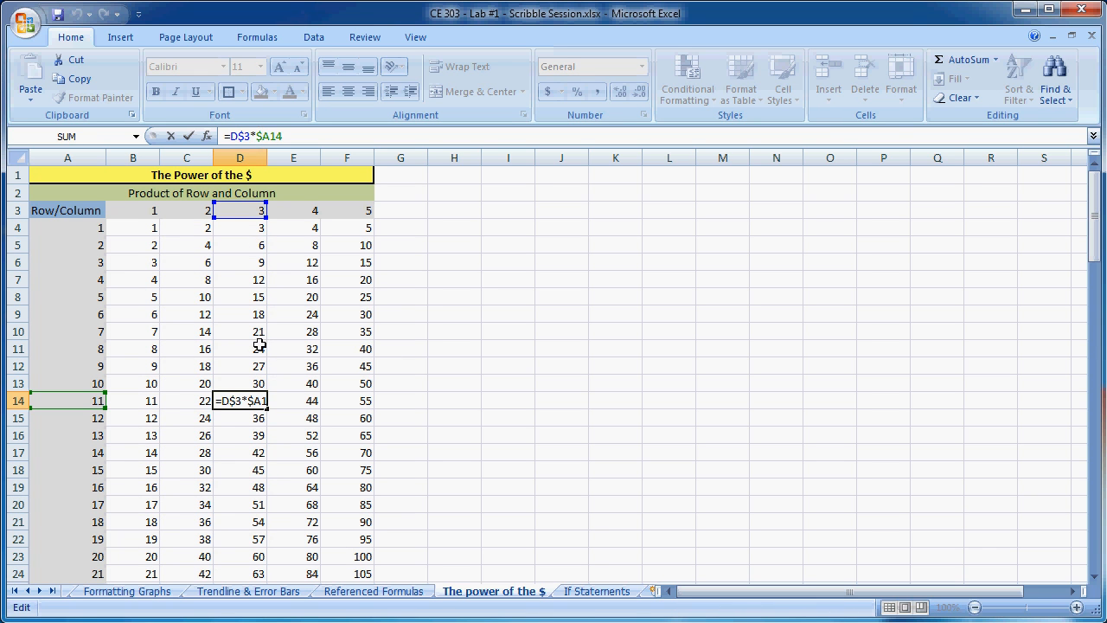